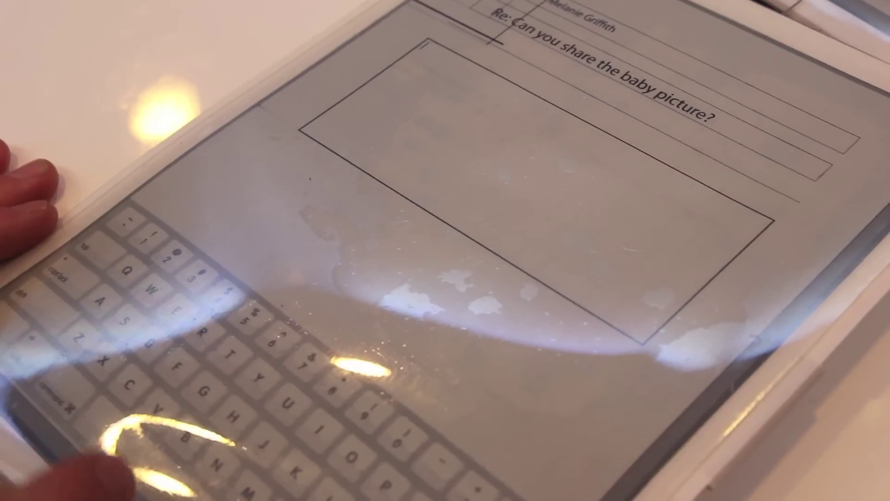
text(Don)
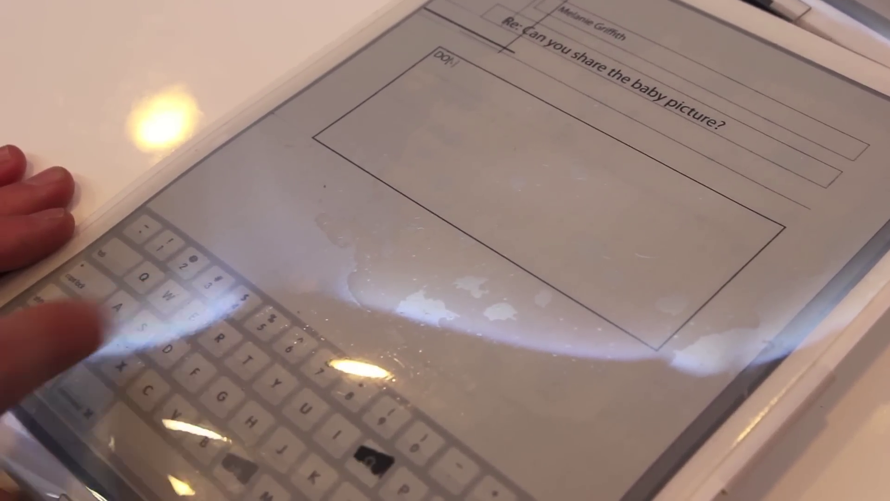